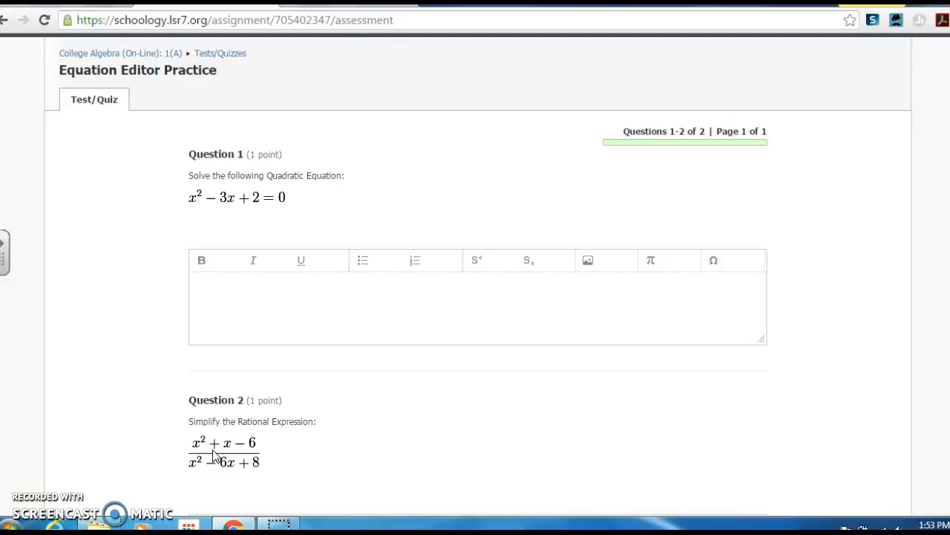
Insert the formula (x-2)(x-1)=0 into the Question 1 answer with the equation editor
left_click(363, 297)
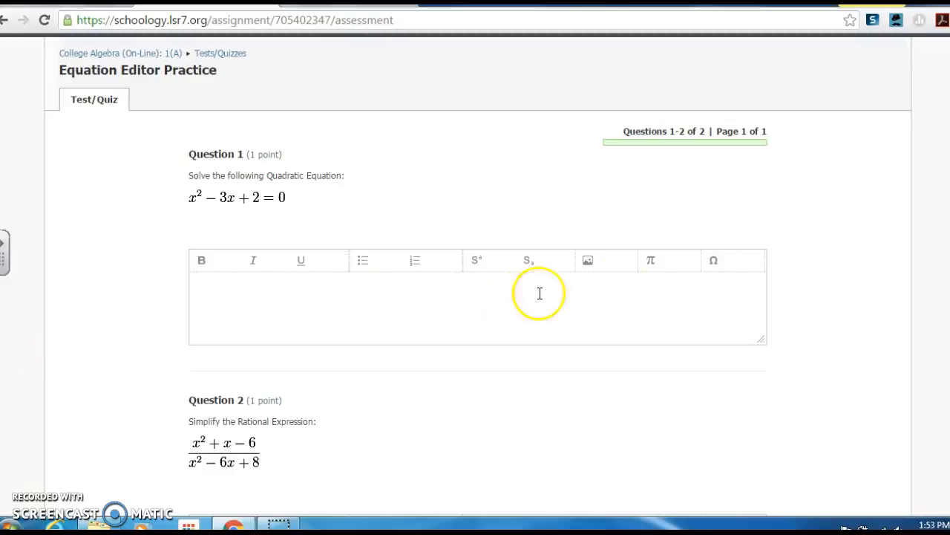
left_click(653, 272)
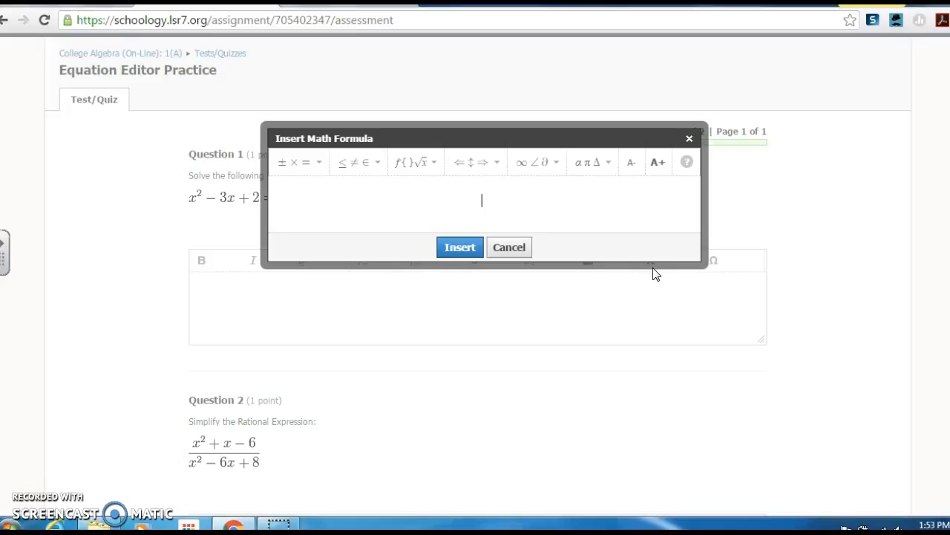
type("x")
type("-2")
key("Right")
type("(x-1")
key("Right")
type("=0")
left_click(460, 248)
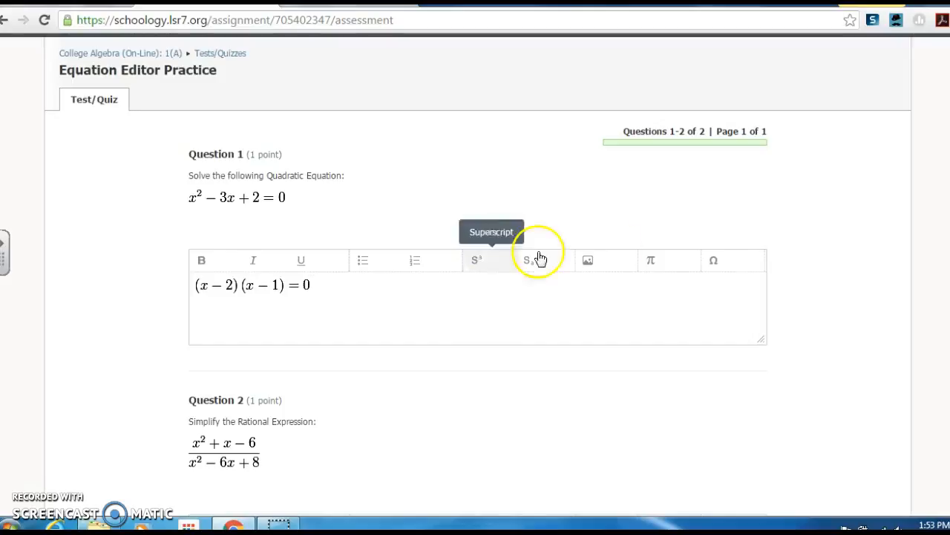
Add the formula x-2=0 on its own line below the factored equation in the Question 1 answer
left_click(664, 273)
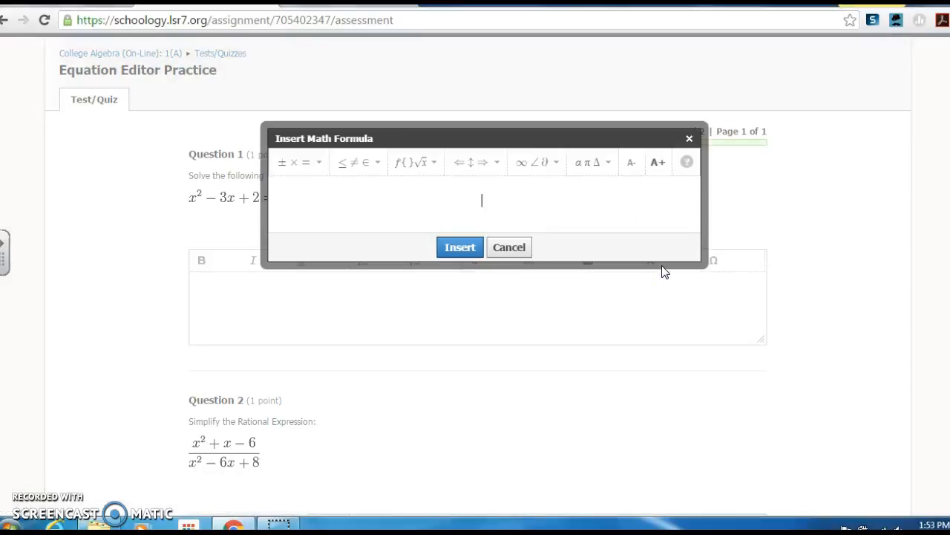
type("x-2=0")
left_click(471, 256)
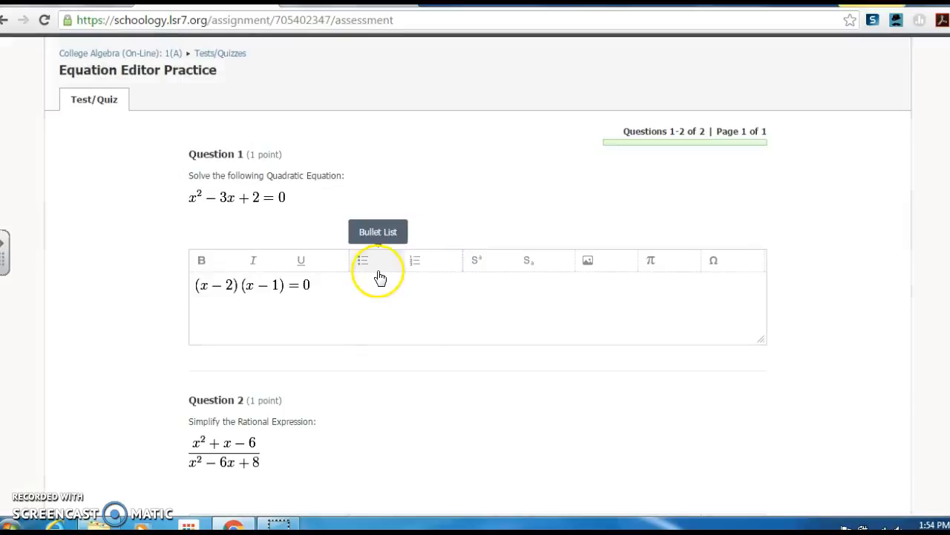
left_click(312, 290)
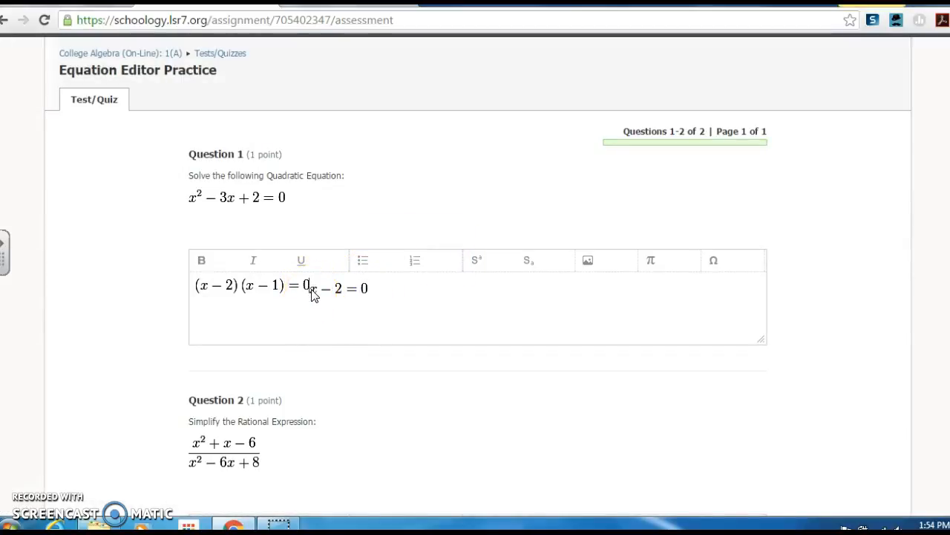
key("Return")
Extend the second line with "or" and the formula x-1=0, and write "x = 2 or x = 1" as plain text below it
type("or")
left_click(653, 264)
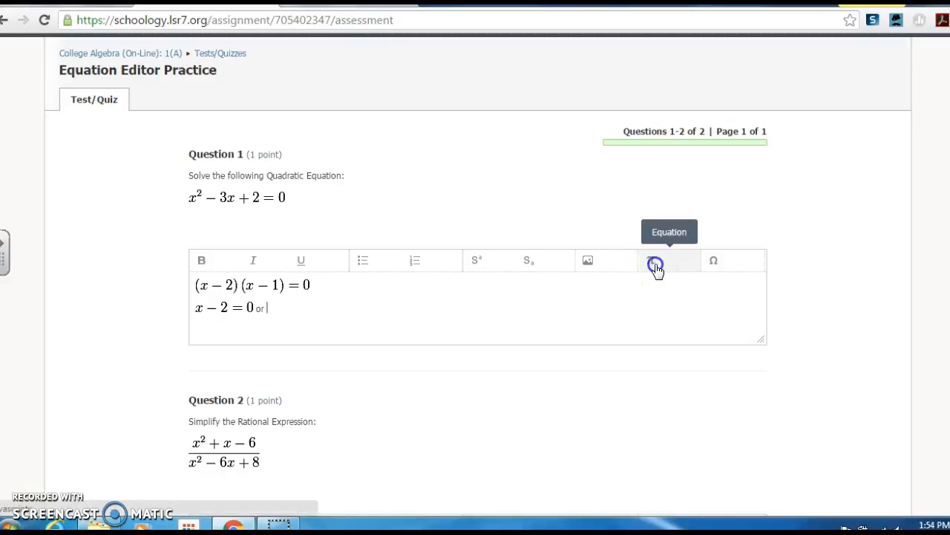
type("x-1=0")
left_click(475, 247)
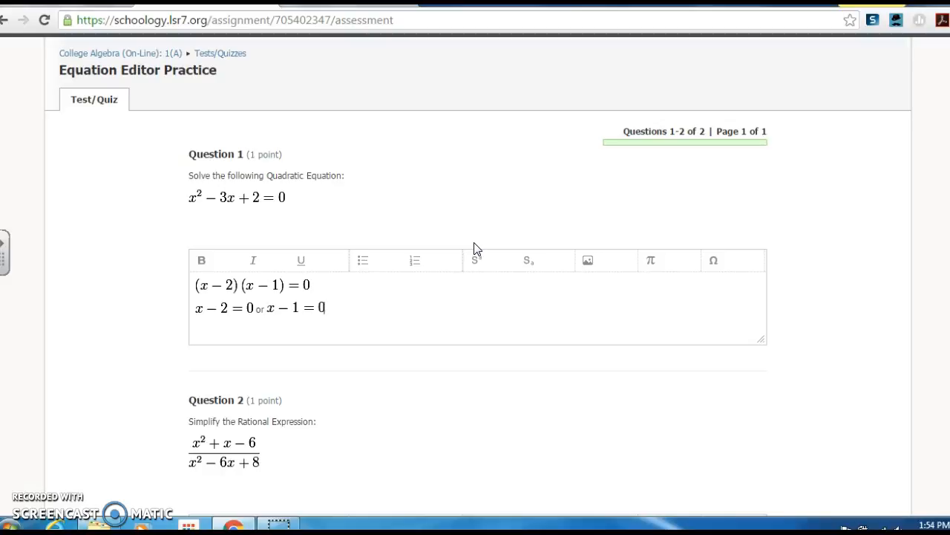
type("x = 2 or x = 1")
left_click(471, 368)
Start a fraction formula for the Question 2 answer with (x+3)(x-2) as its numerator
scroll(478, 267, "down", 3)
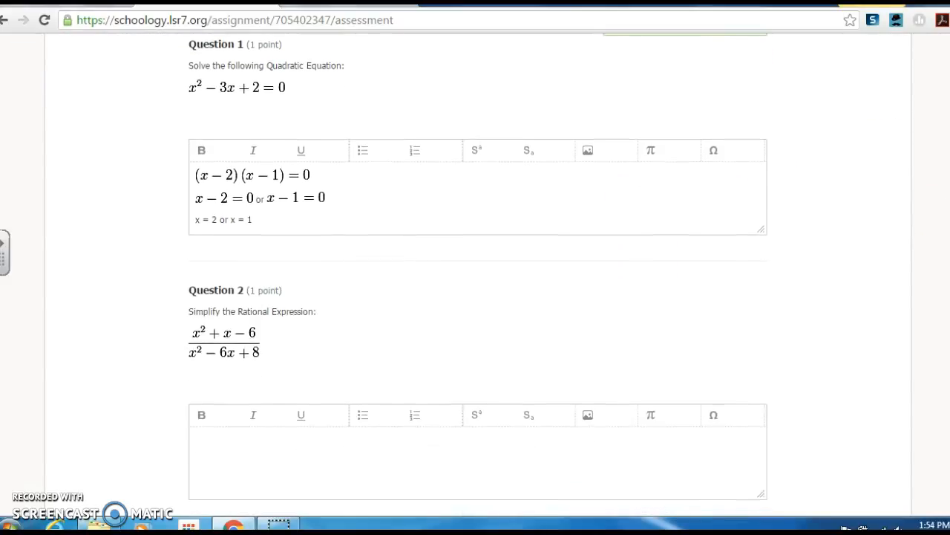
scroll(478, 268, "down", 3)
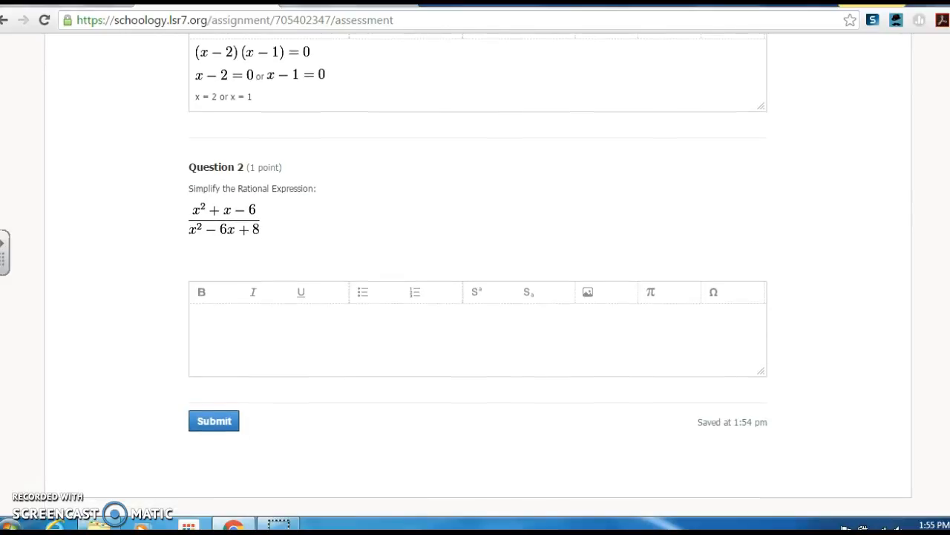
left_click(652, 303)
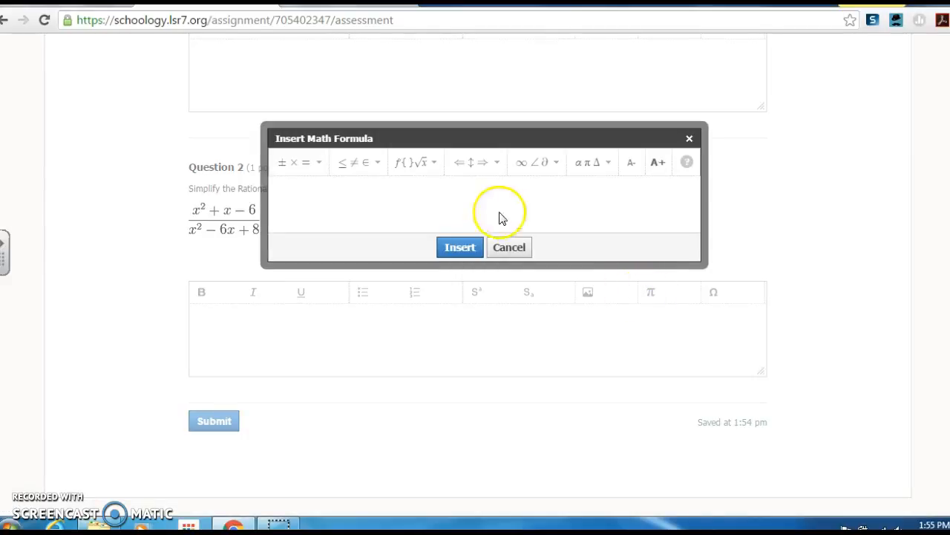
left_click(418, 171)
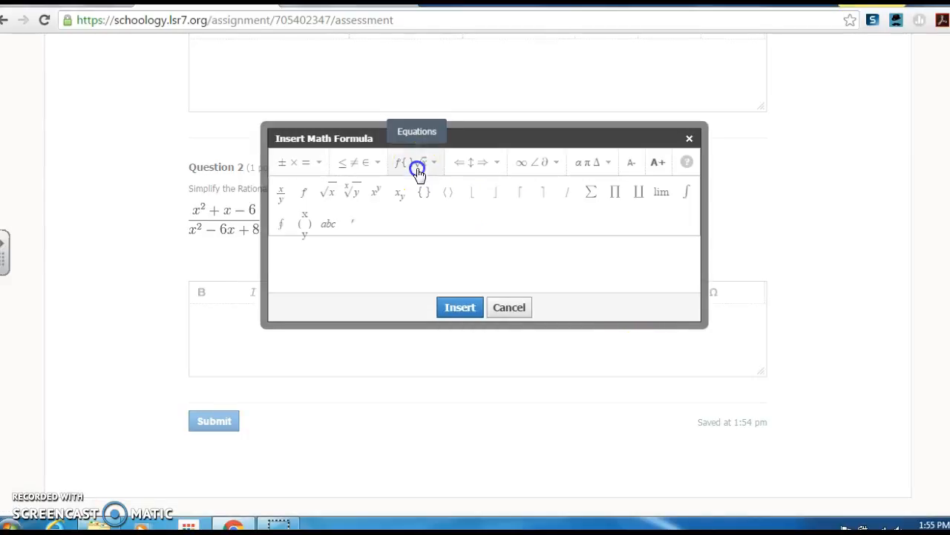
left_click(282, 196)
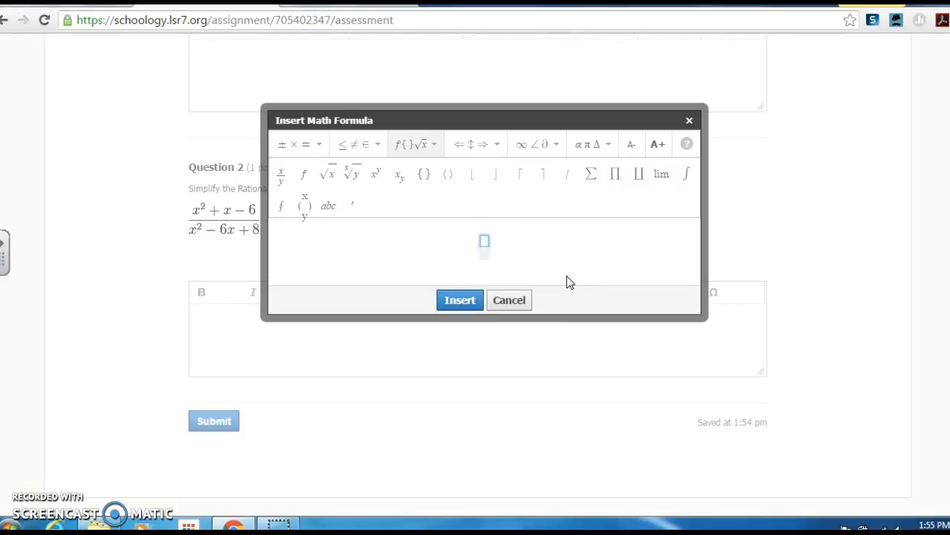
type("(x + 3")
key("Right")
type("(x-2")
key("Right")
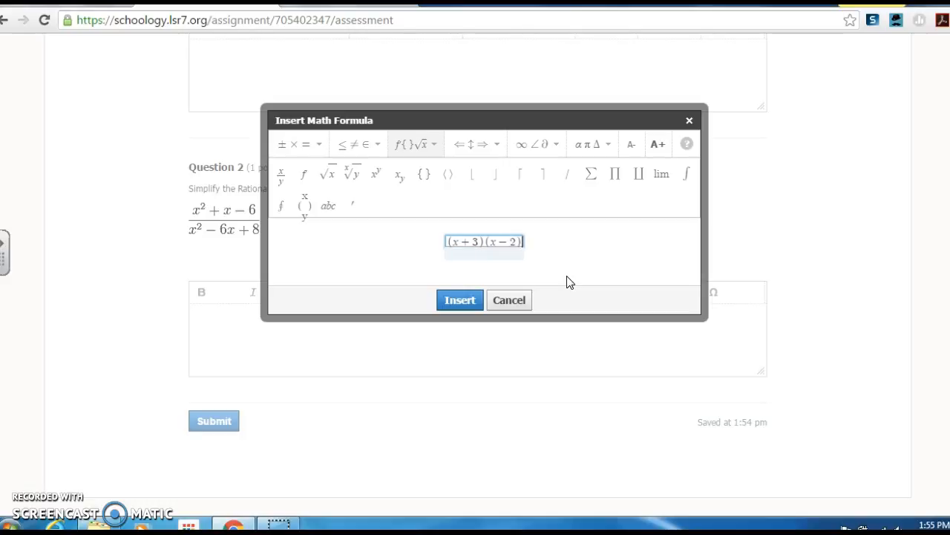
Fill the fraction's denominator with (x-4)(x-2) and insert the formula into the Question 2 answer
type("/")
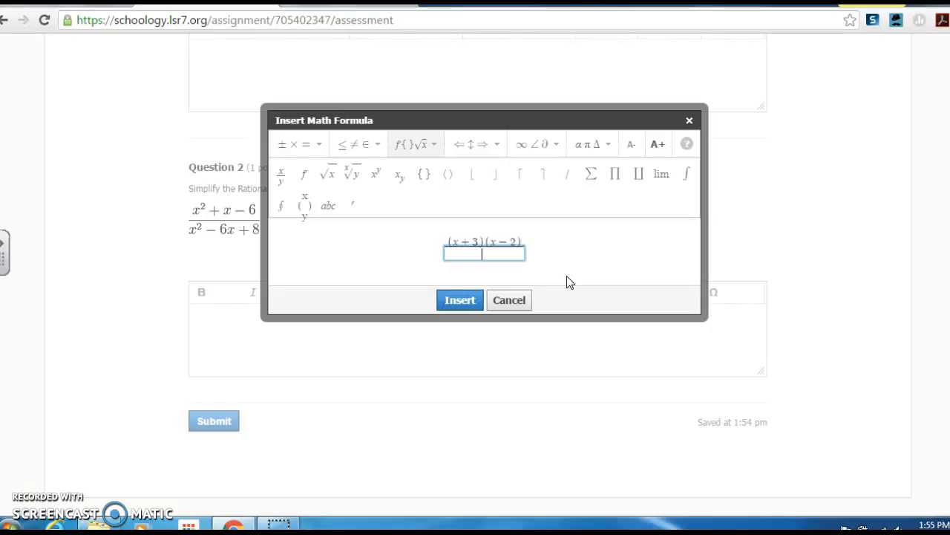
type("(")
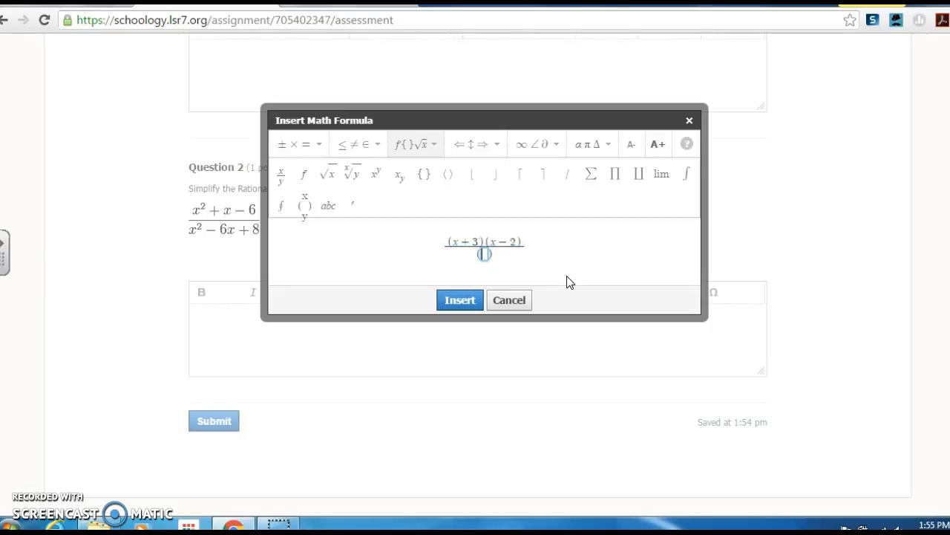
type("x")
type("-4")
type(")(x-")
type("2")
left_click(566, 276)
left_click(446, 305)
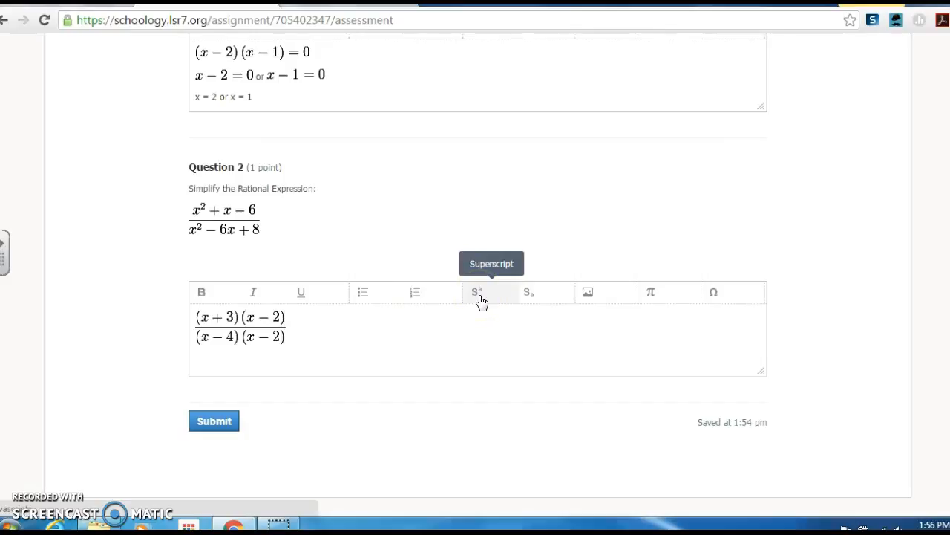
left_click(386, 334)
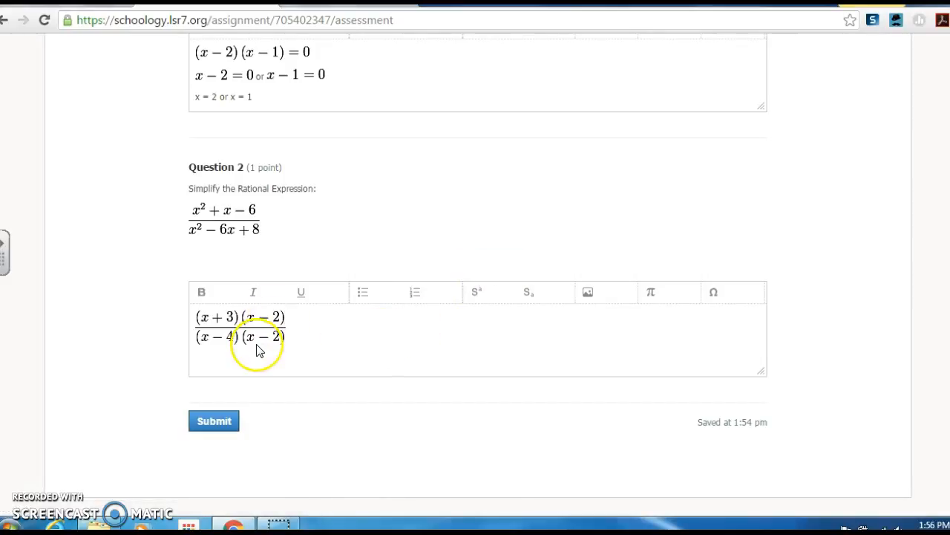
left_click(330, 341)
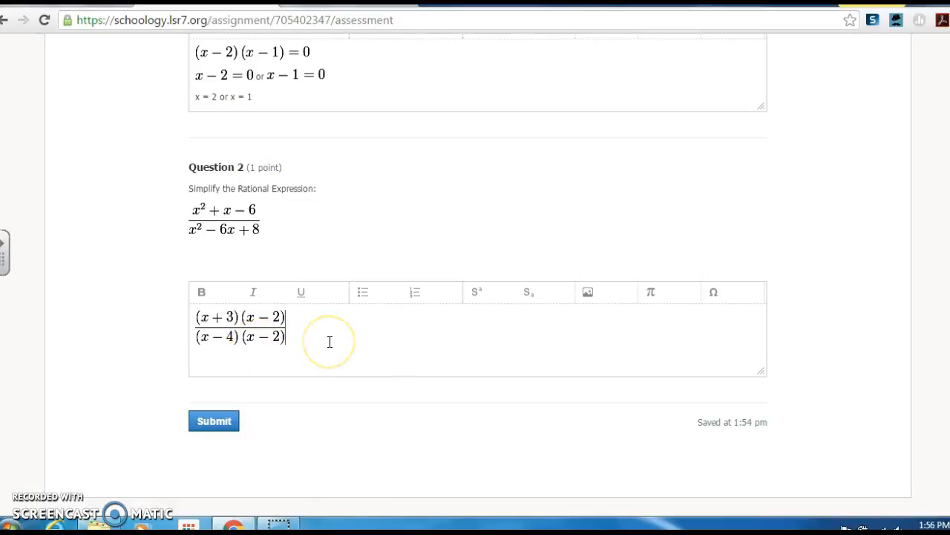
key("Return")
type("x")
key("BackSpace")
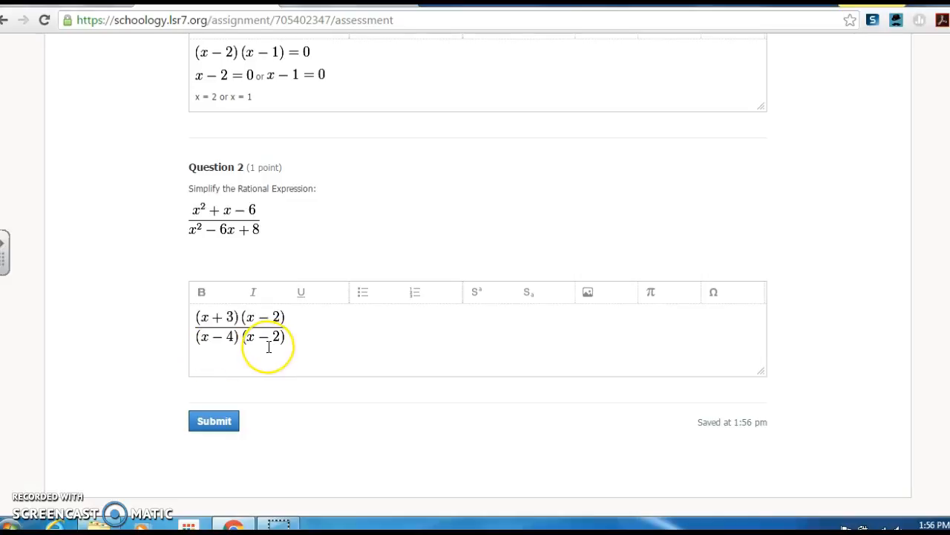
Insert the restriction x≠2,4 as a formula on its own line below the factored fraction in Question 2
left_click(660, 303)
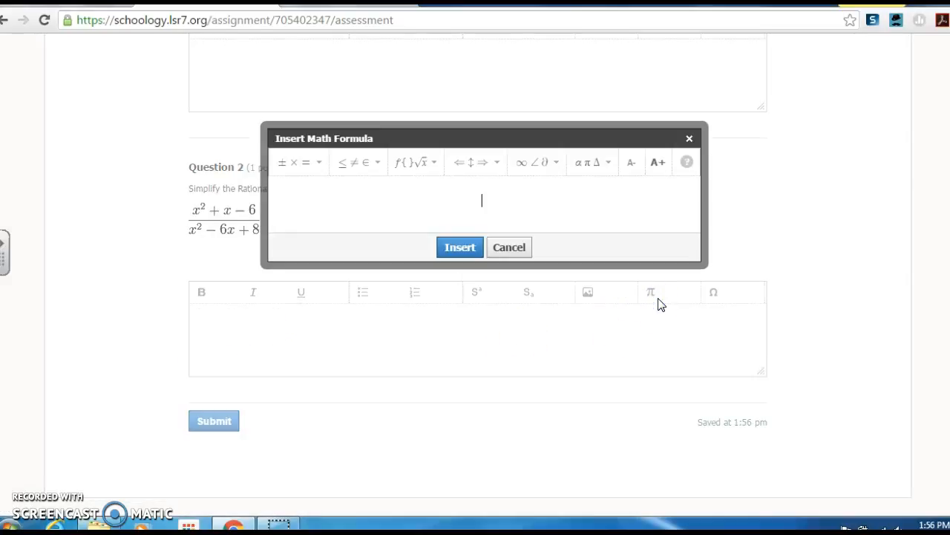
type("x")
left_click(360, 163)
left_click(329, 187)
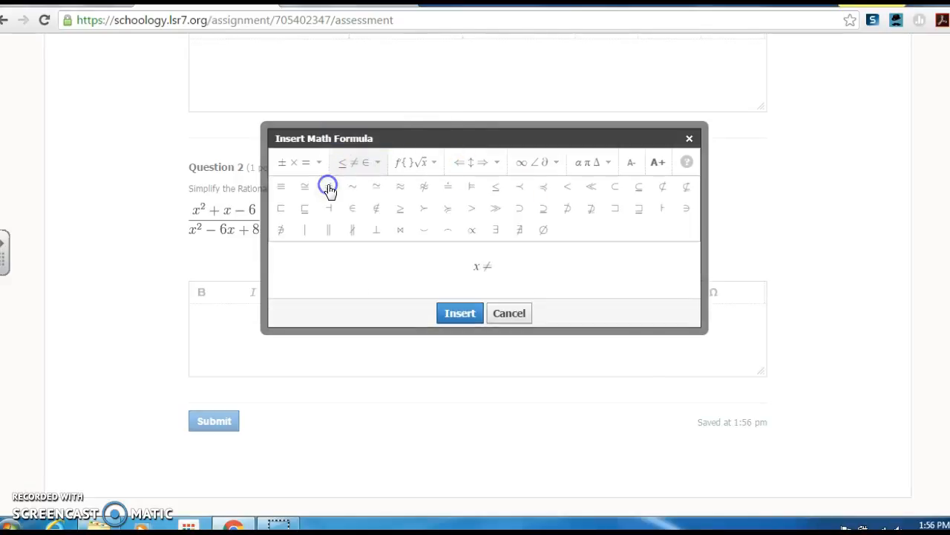
type("2")
type("4")
left_click(458, 298)
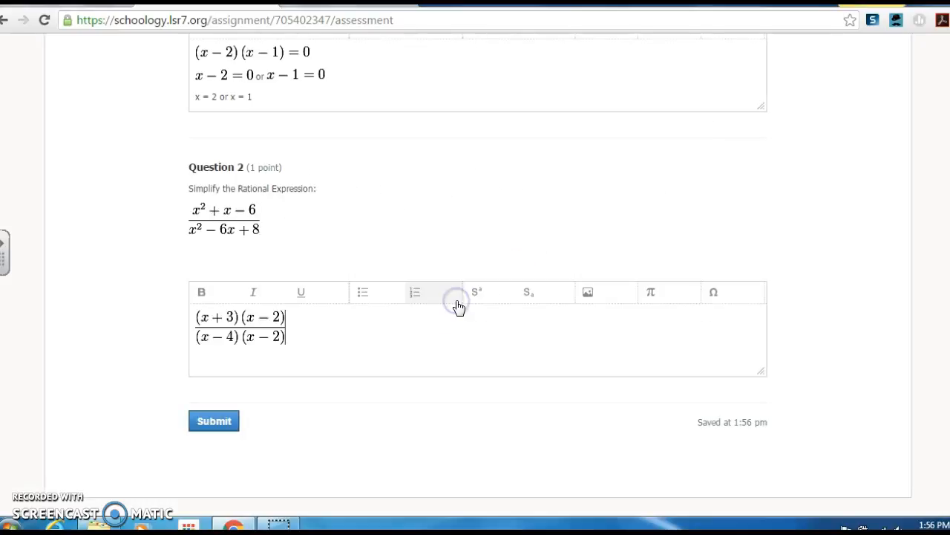
left_click(293, 338)
key("Return")
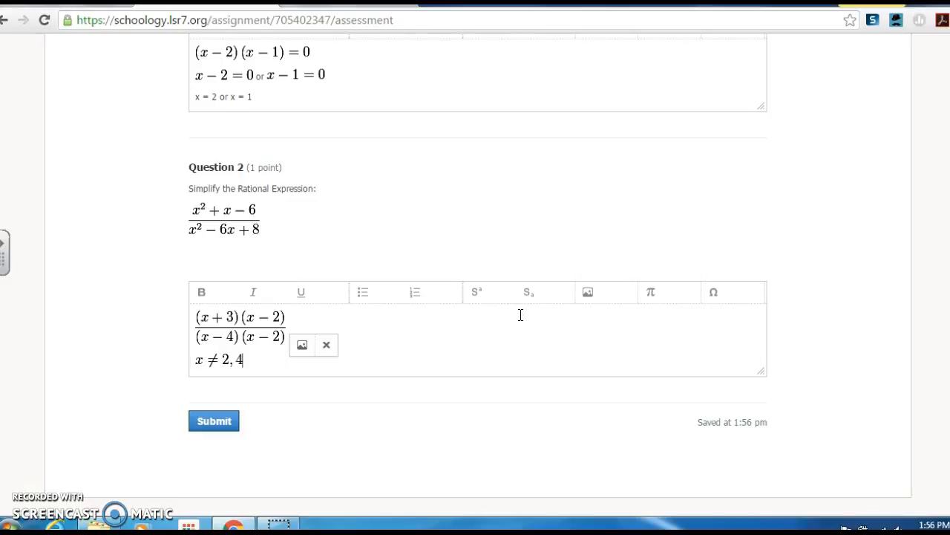
Insert the simplified fraction with numerator x+3 and denominator x-4 after the restriction in the Question 2 answer
key("Return")
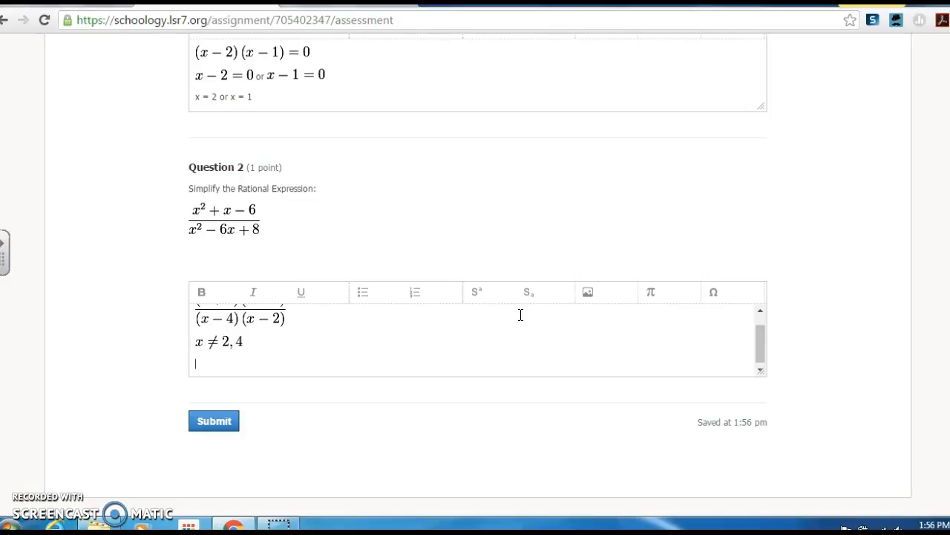
mouse_move(761, 345)
left_mouse_down()
mouse_move(759, 336)
mouse_move(759, 350)
left_mouse_up()
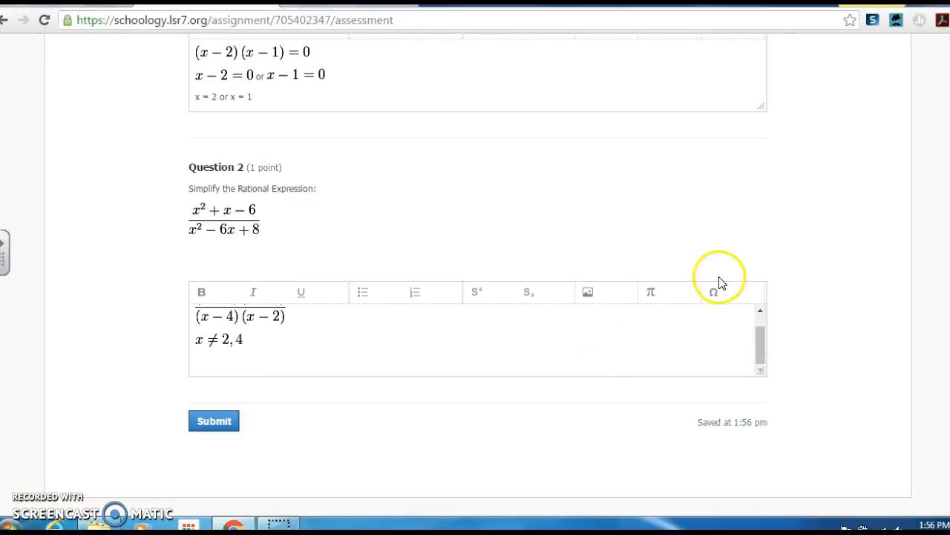
left_click_drag(759, 330, 758, 363)
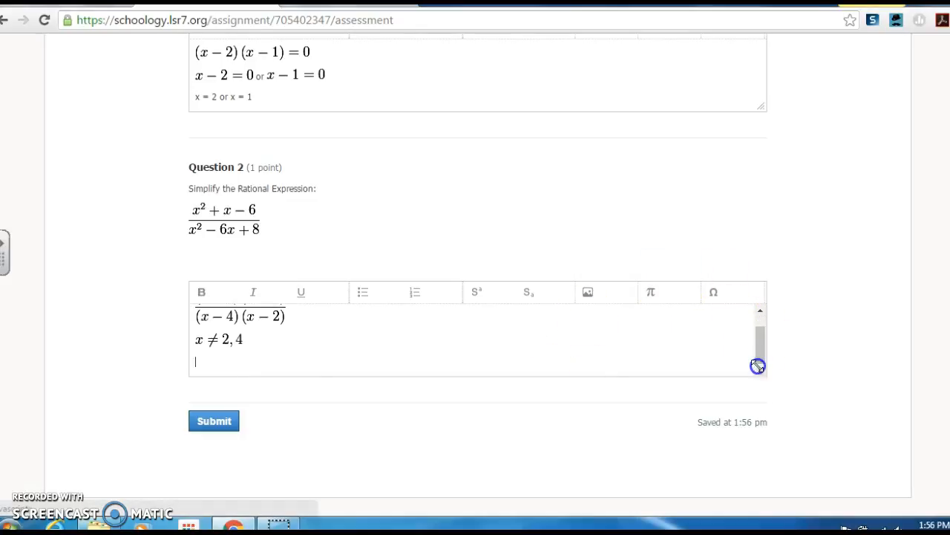
left_click(657, 301)
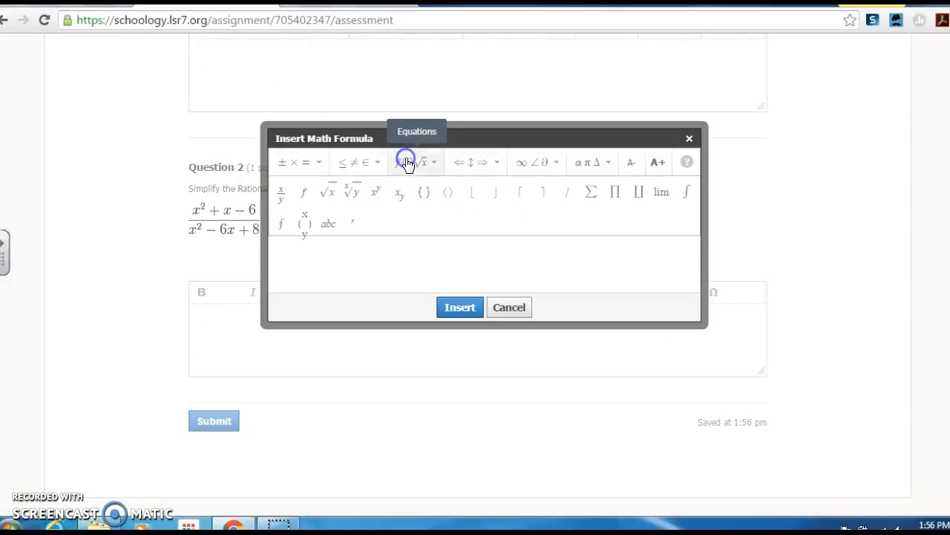
left_click(279, 191)
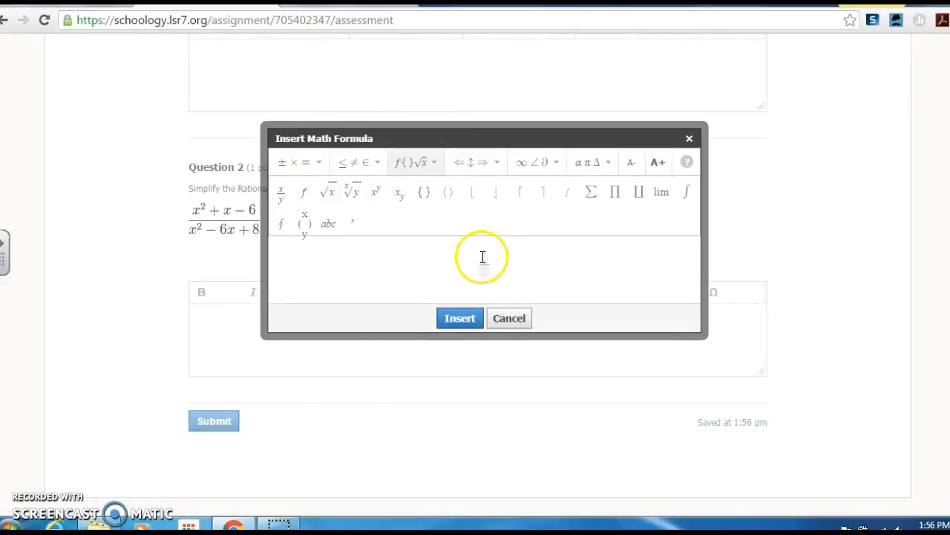
left_click(483, 257)
left_click(484, 242)
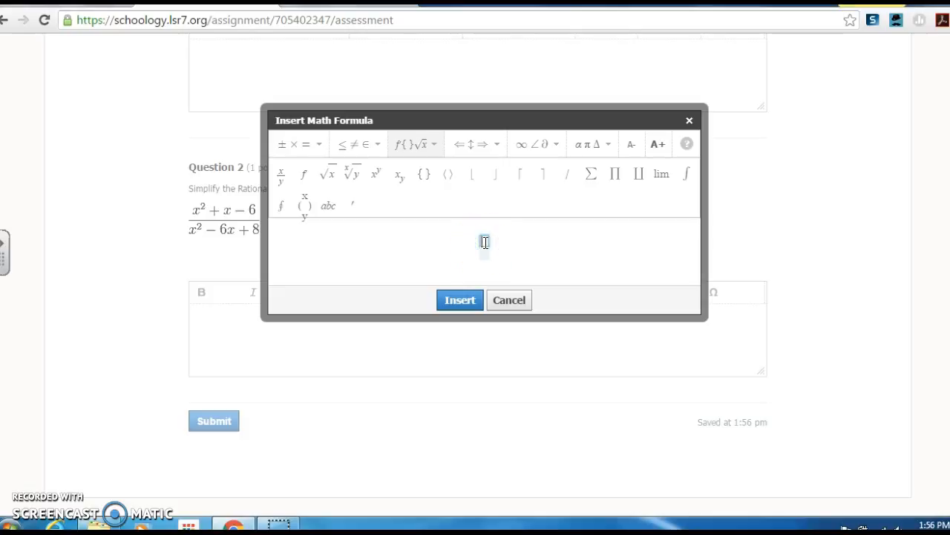
type("x+3")
key("Down")
left_click(484, 248)
left_click(458, 300)
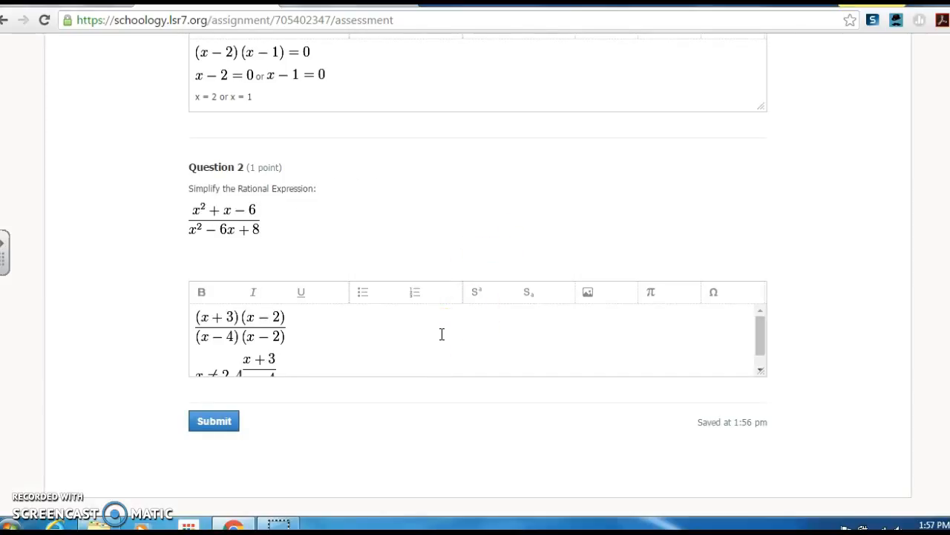
Move the simplified fraction to its own line below the restriction and check the Question 2 answer
left_click_drag(760, 347, 762, 369)
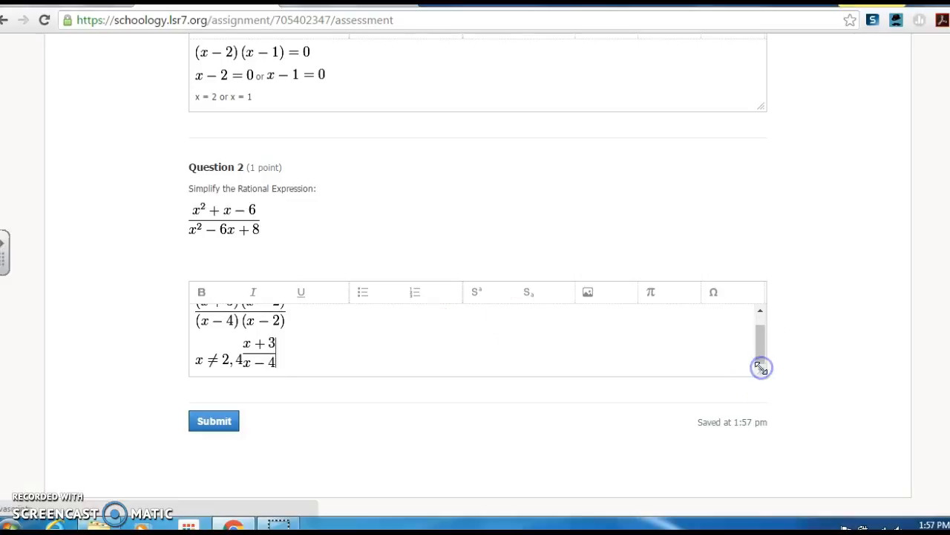
key("Return")
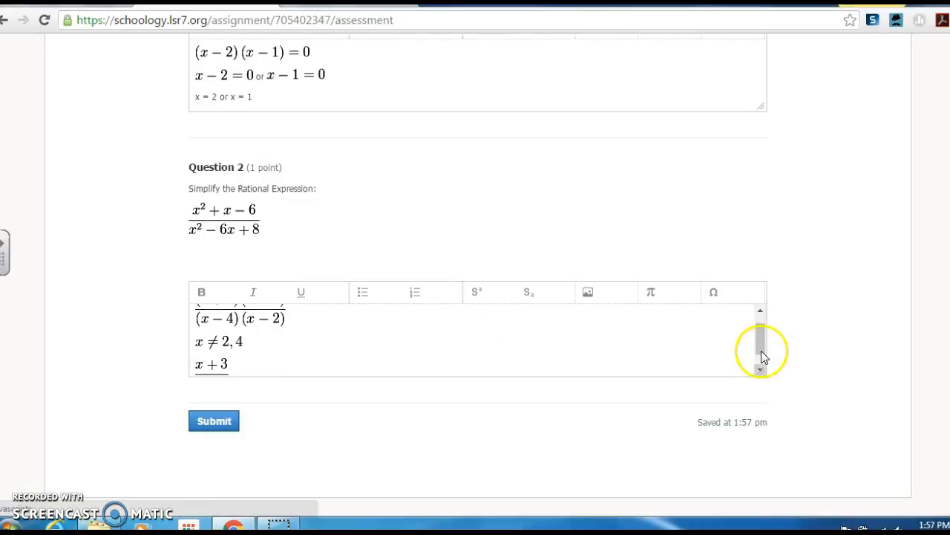
left_click_drag(761, 351, 764, 372)
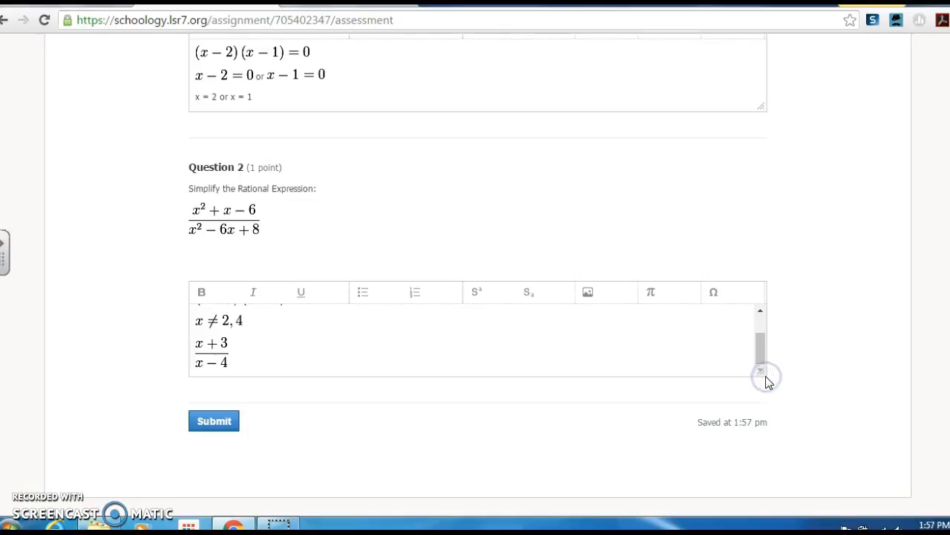
left_click(290, 351)
mouse_move(763, 350)
left_mouse_down()
mouse_move(753, 314)
mouse_move(751, 346)
left_mouse_up()
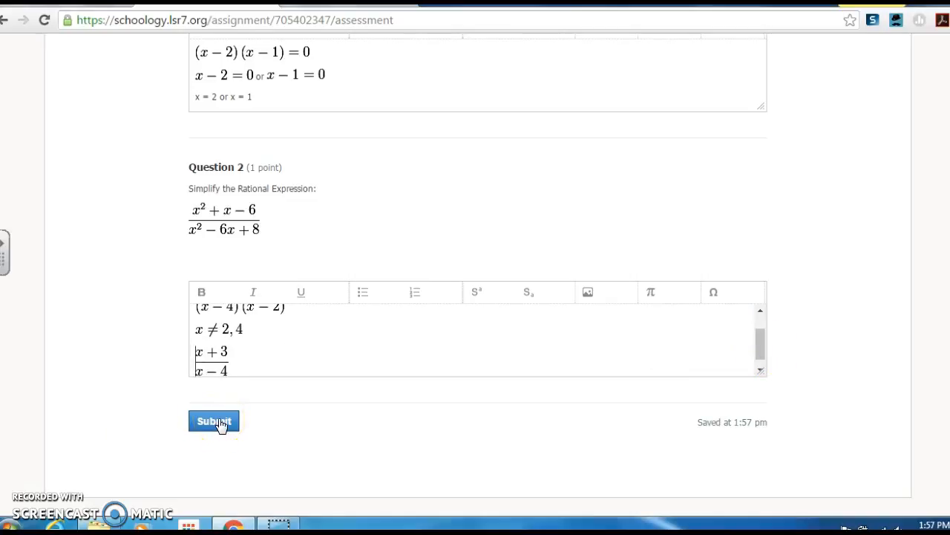
Try inserting x² as a formula in front of the simplified fraction in the Question 2 answer, and delete it again
left_click(665, 299)
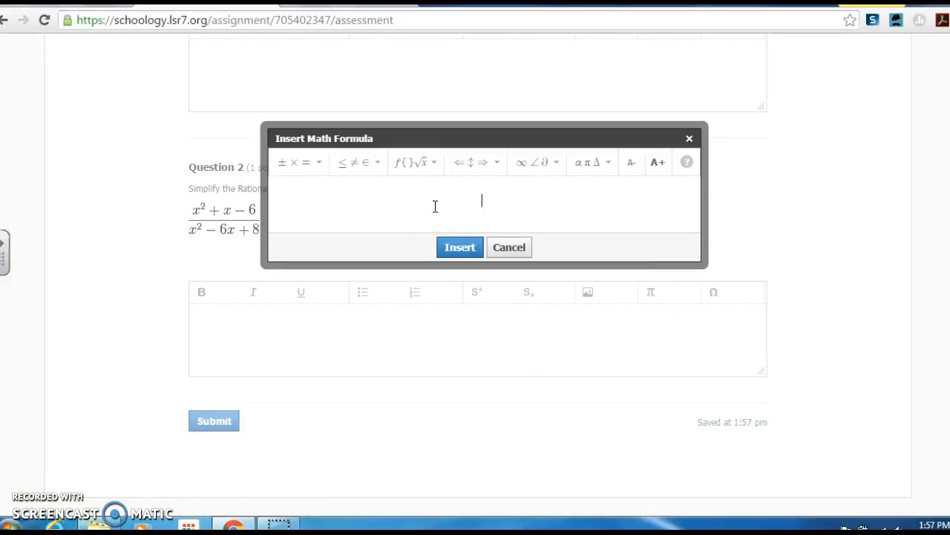
left_click(421, 215)
type("x")
left_click(438, 179)
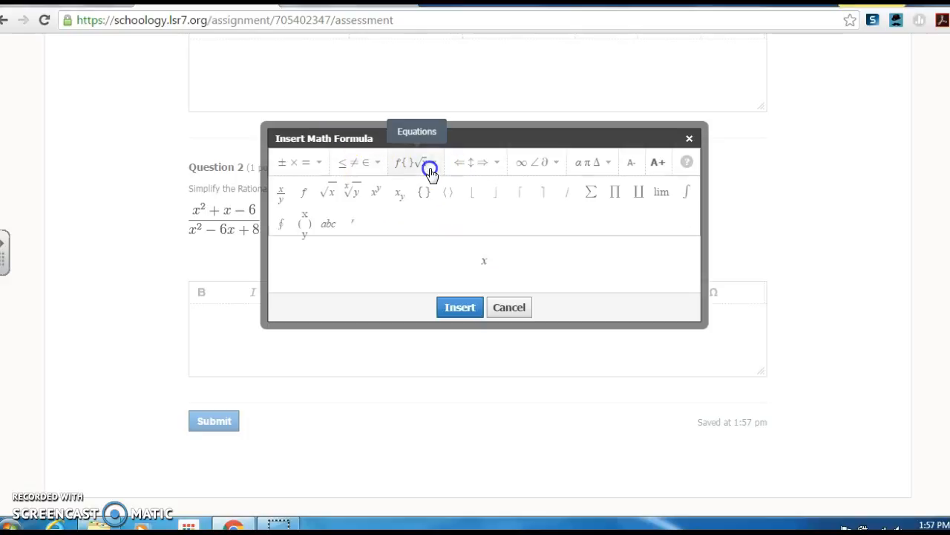
left_click(377, 192)
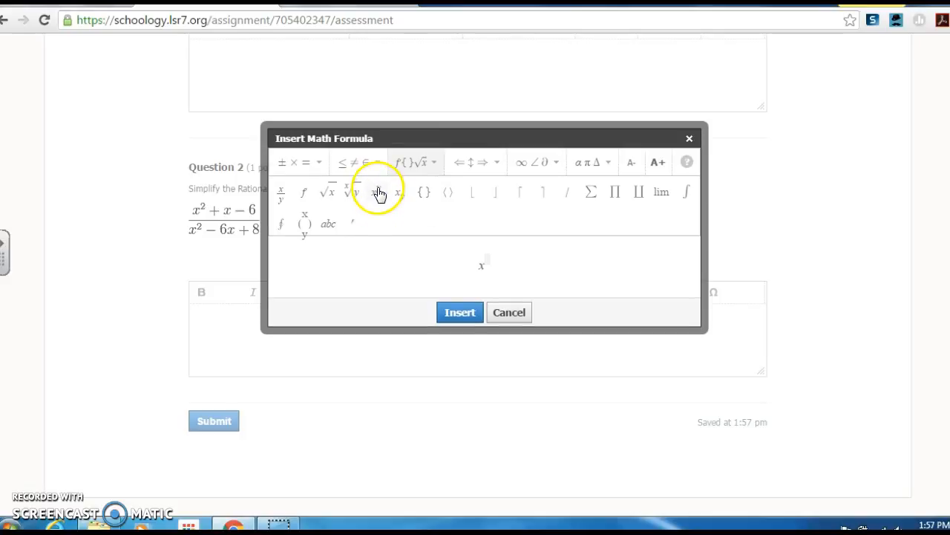
left_click(488, 254)
type("2")
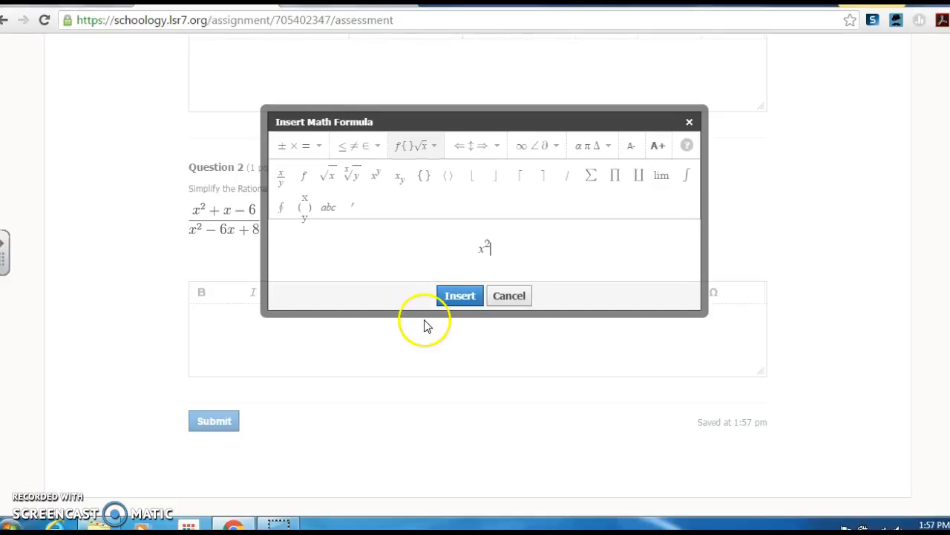
left_click(458, 297)
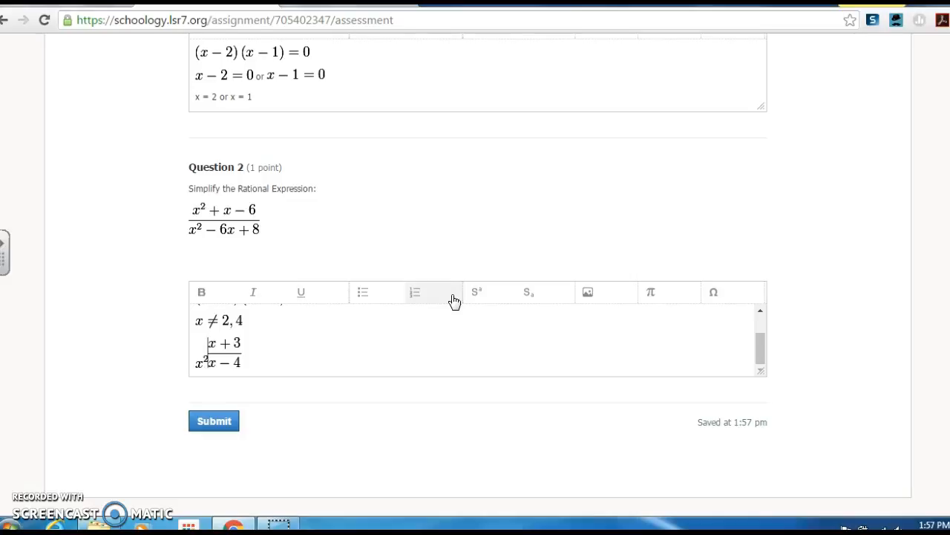
key("BackSpace")
Review the answers to both questions, submit the Equation Editor Practice quiz and confirm the submission
mouse_move(758, 348)
left_mouse_down()
mouse_move(758, 335)
mouse_move(759, 360)
left_mouse_up()
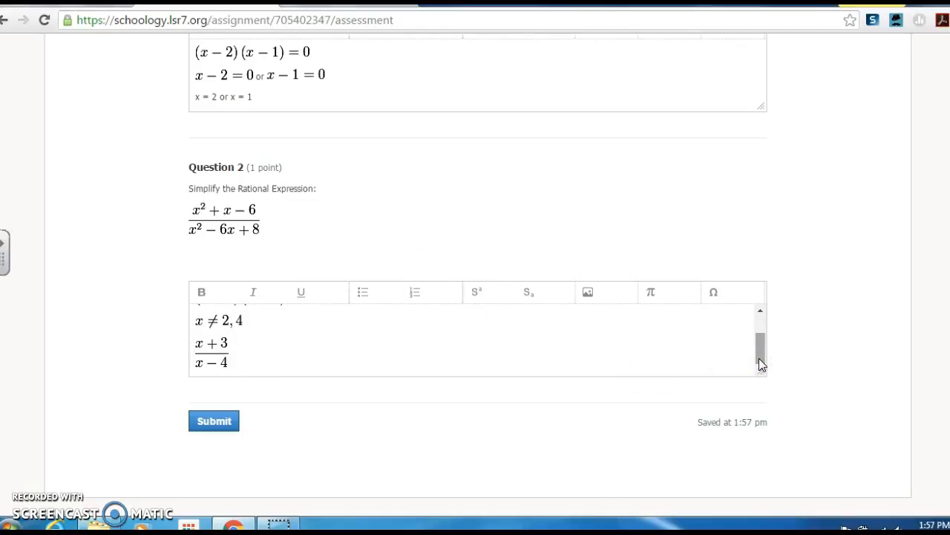
scroll(475, 273, "up", 1)
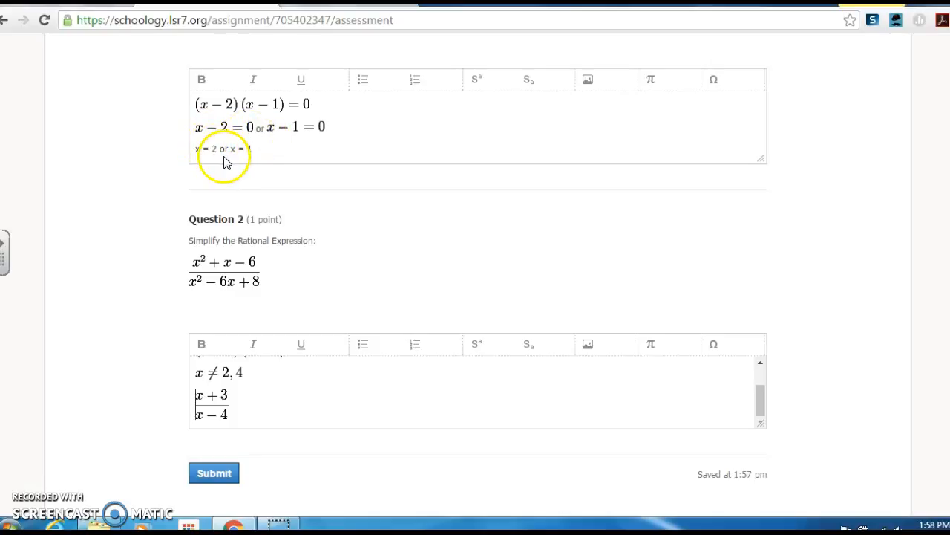
left_click(229, 149)
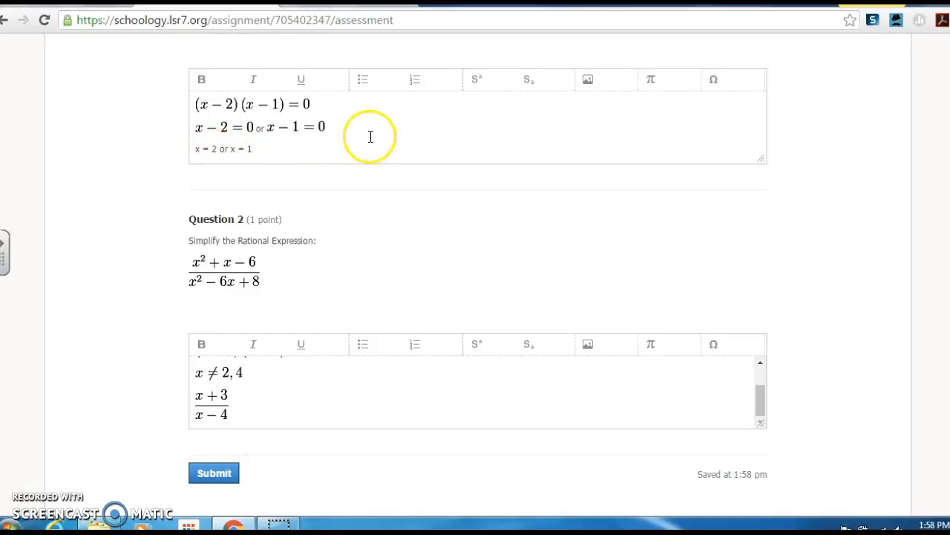
scroll(479, 280, "up", 1)
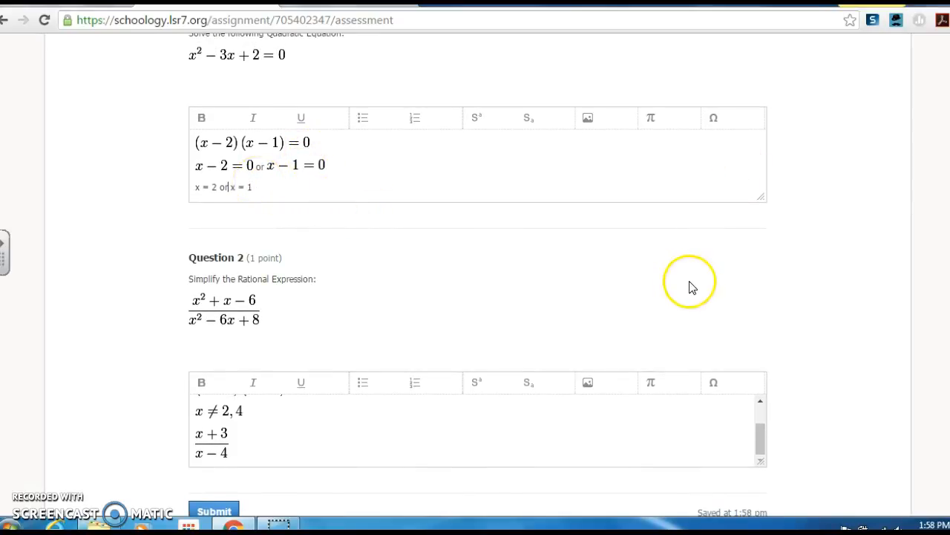
scroll(479, 282, "down", 3)
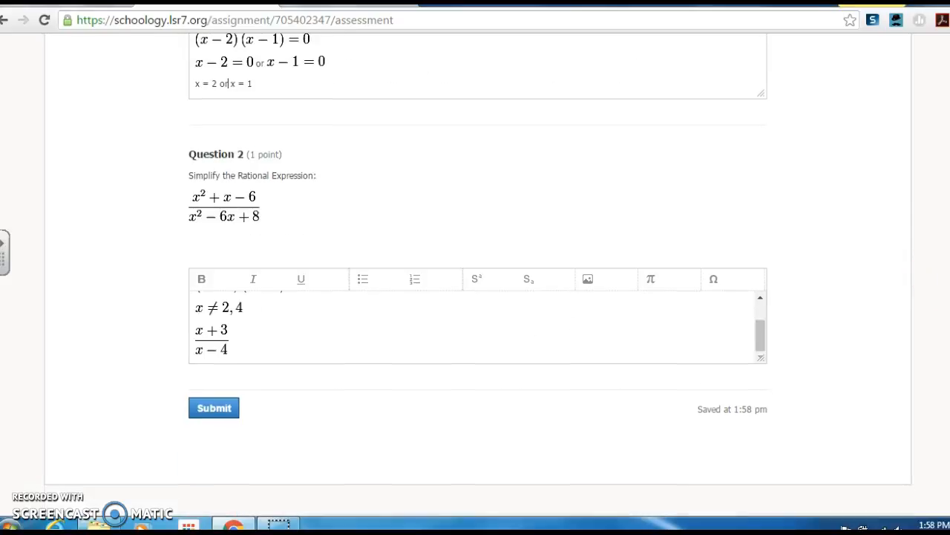
left_click(212, 410)
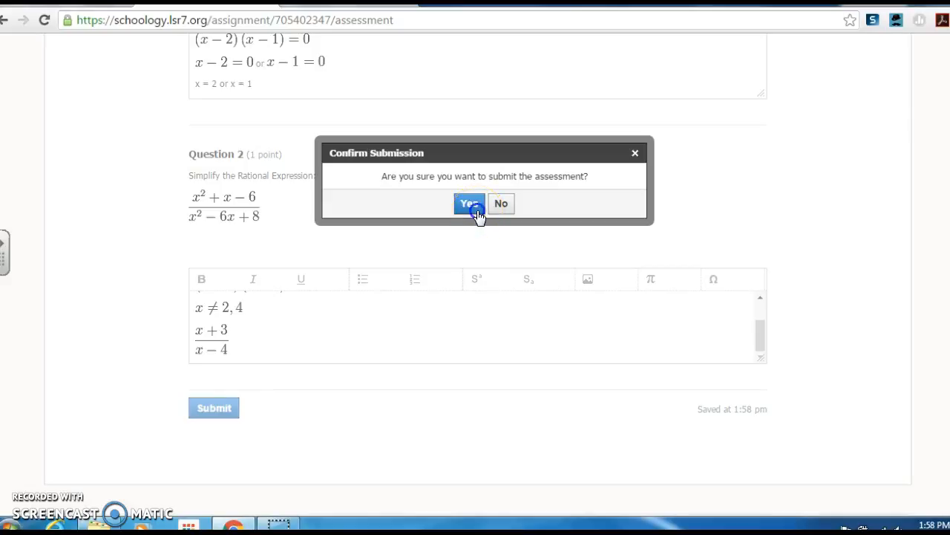
left_click(469, 204)
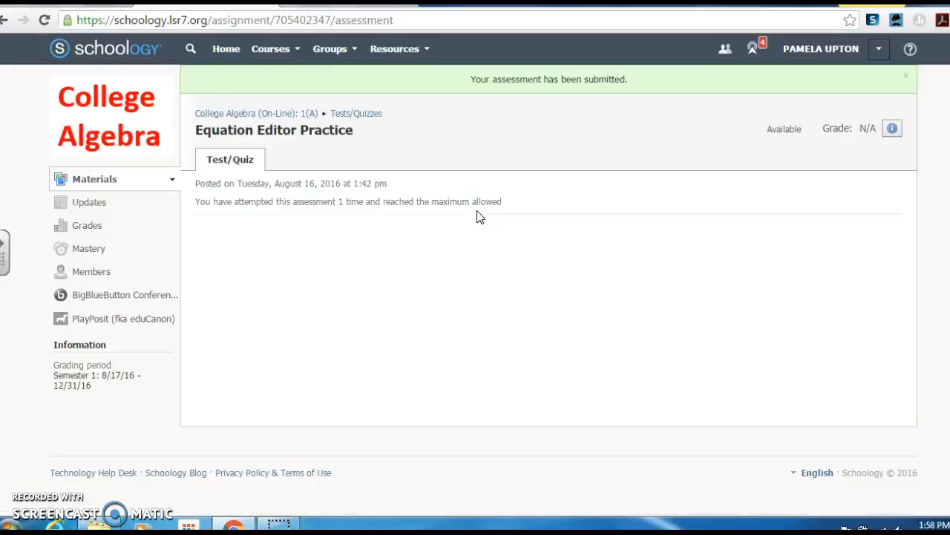